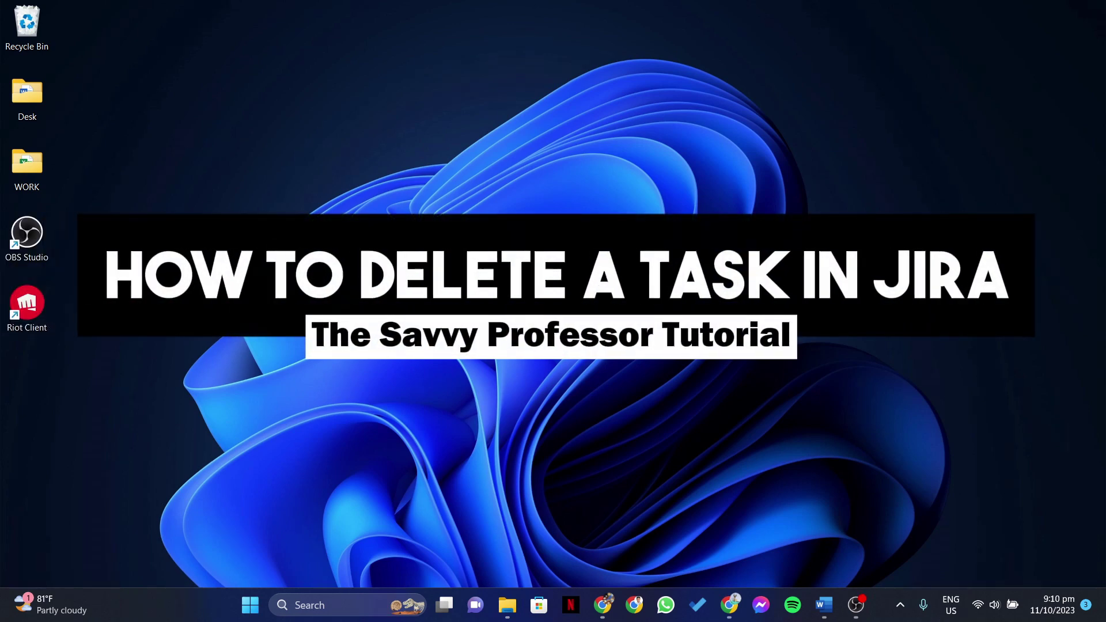
Bring up Chrome showing the Jira 'Your work' page with recent projects
{"action": "left_click", "coordinate": [603, 605]}
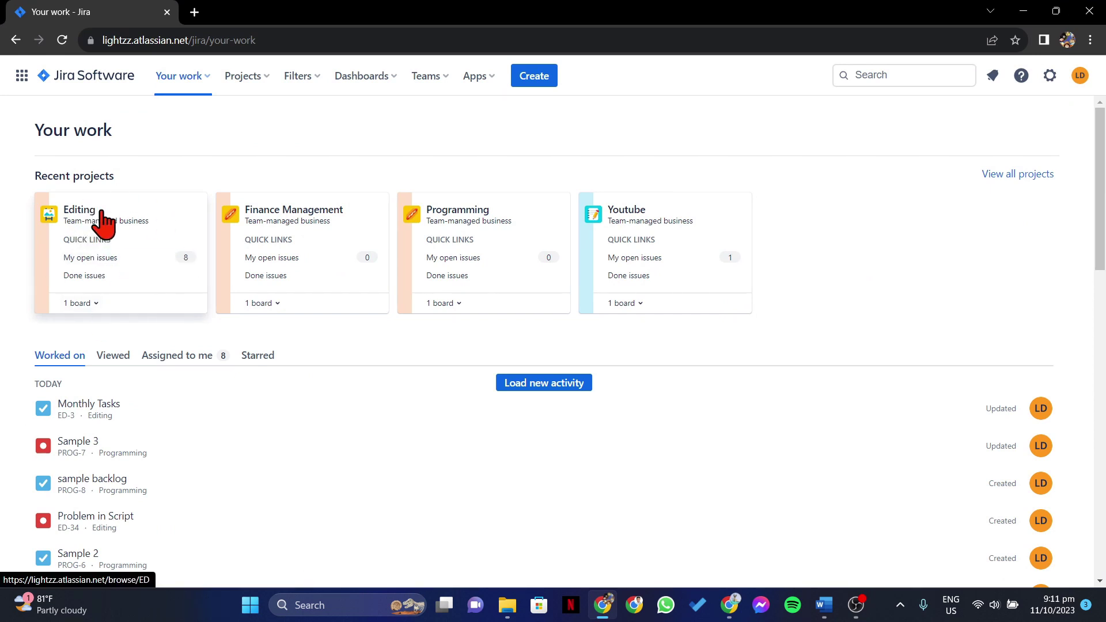
Open the Editing project from Recent projects to view its status-column board
{"action": "left_click", "coordinate": [102, 212]}
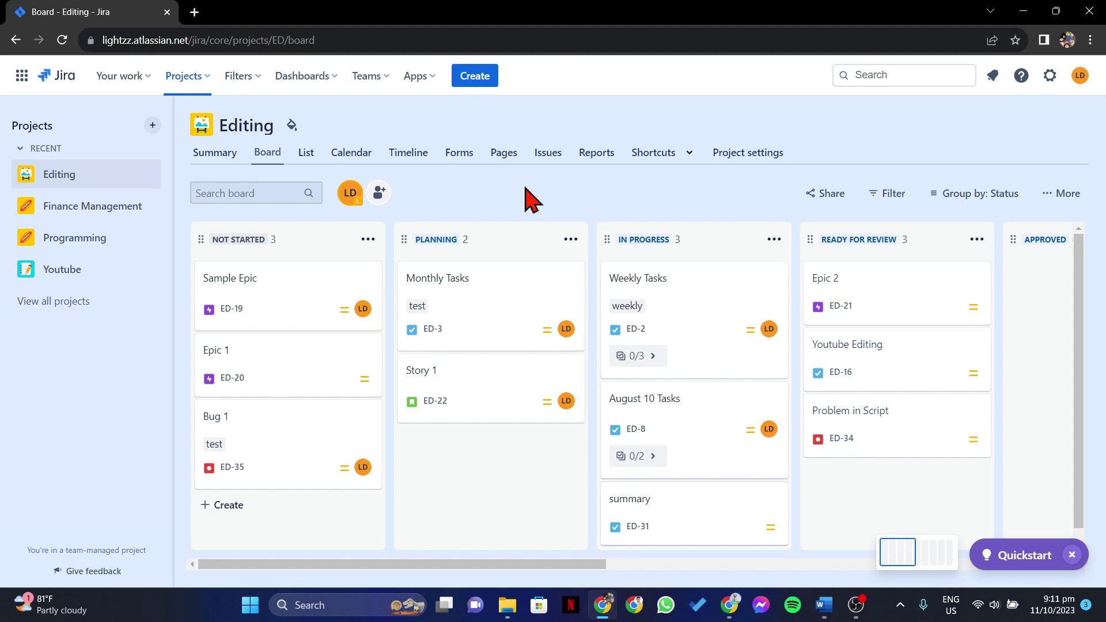
{"action": "mouse_move", "coordinate": [536, 564]}
{"action": "left_mouse_down"}
{"action": "mouse_move", "coordinate": [645, 571]}
{"action": "mouse_move", "coordinate": [458, 574]}
{"action": "left_mouse_up"}
Filter the Editing board to issue type Task, then open the ED-31 'summary' card
{"action": "left_click", "coordinate": [896, 205]}
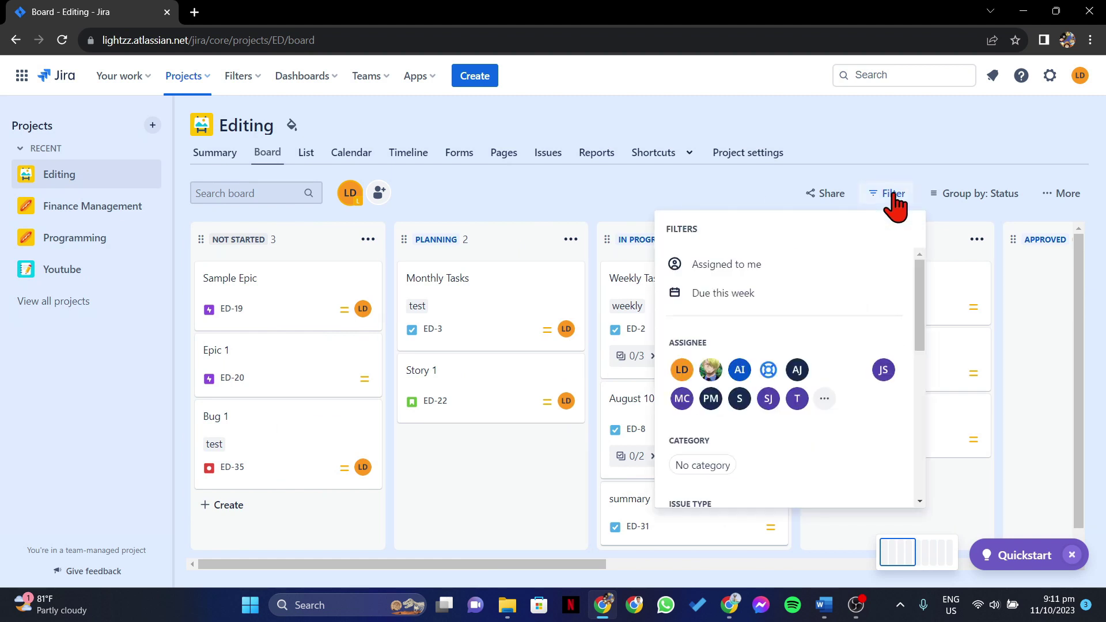
{"action": "scroll", "coordinate": [839, 346], "scroll_direction": "down", "scroll_amount": 2}
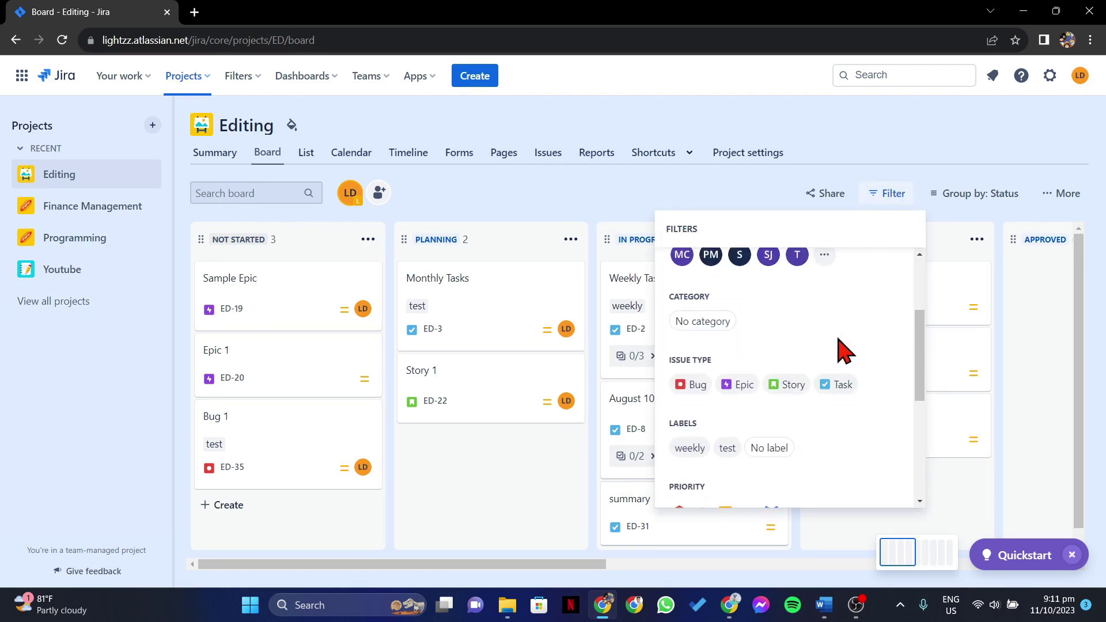
{"action": "scroll", "coordinate": [838, 342], "scroll_direction": "down", "scroll_amount": 1}
{"action": "left_click", "coordinate": [840, 313]}
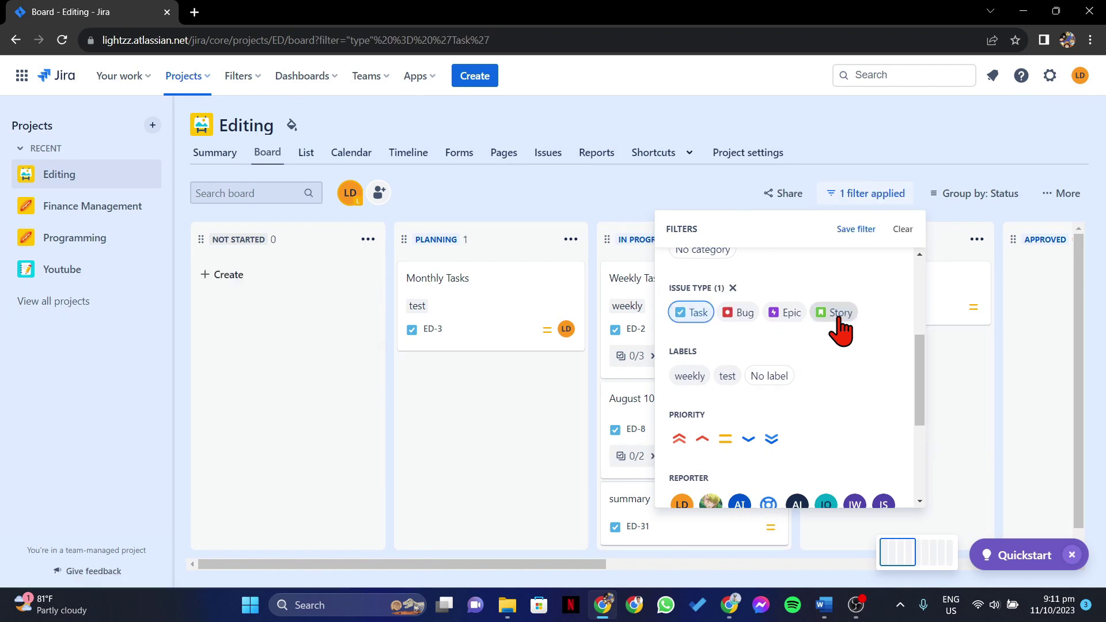
{"action": "left_click", "coordinate": [568, 197]}
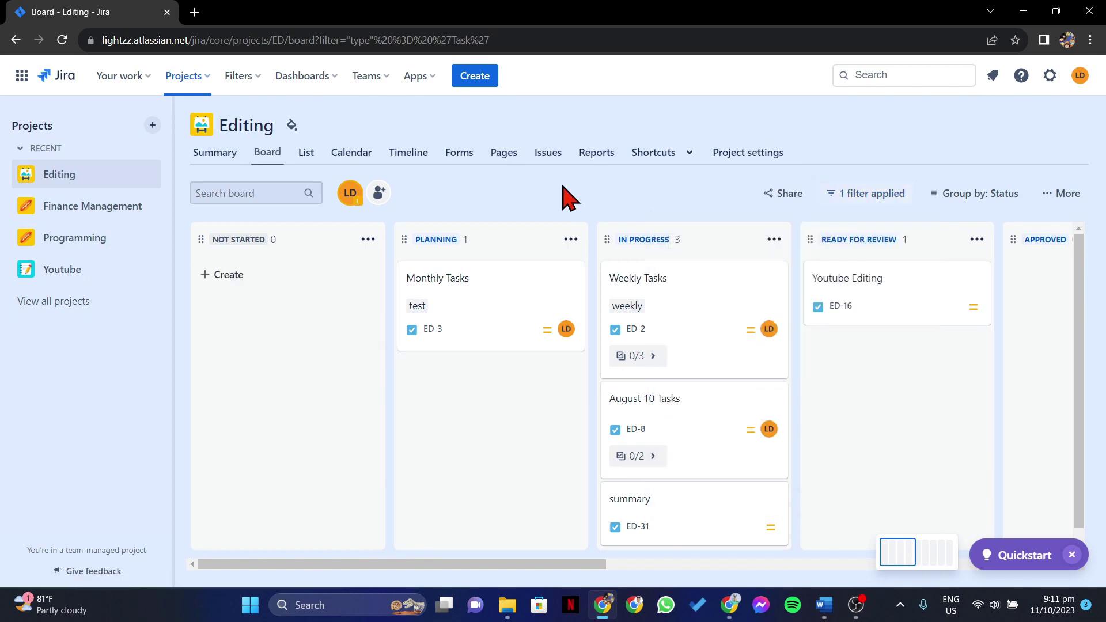
{"action": "left_click", "coordinate": [690, 518]}
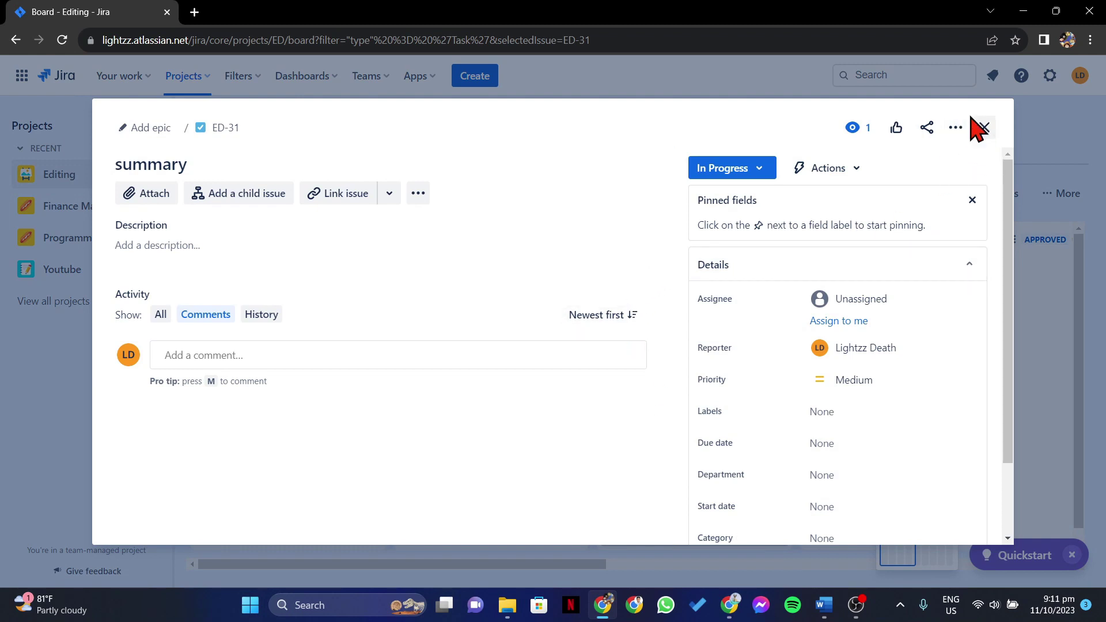
Choose Delete from issue ED-31's more-actions menu
{"action": "left_click", "coordinate": [957, 130]}
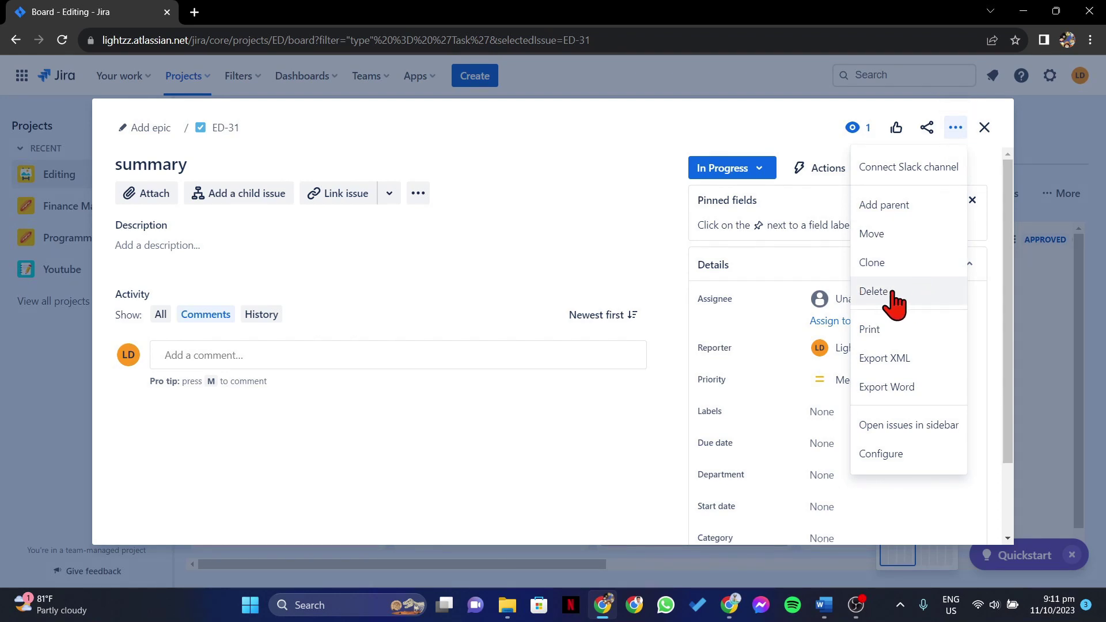
{"action": "left_click", "coordinate": [919, 294]}
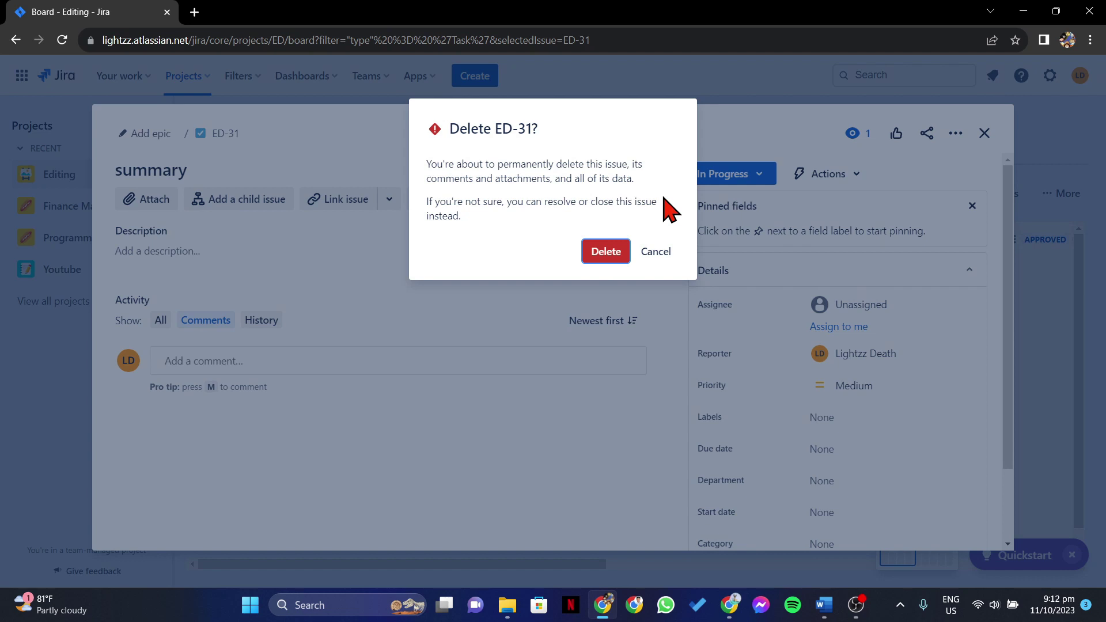
Confirm the permanent deletion of ED-31 in the red Delete dialog
{"action": "left_click", "coordinate": [615, 255]}
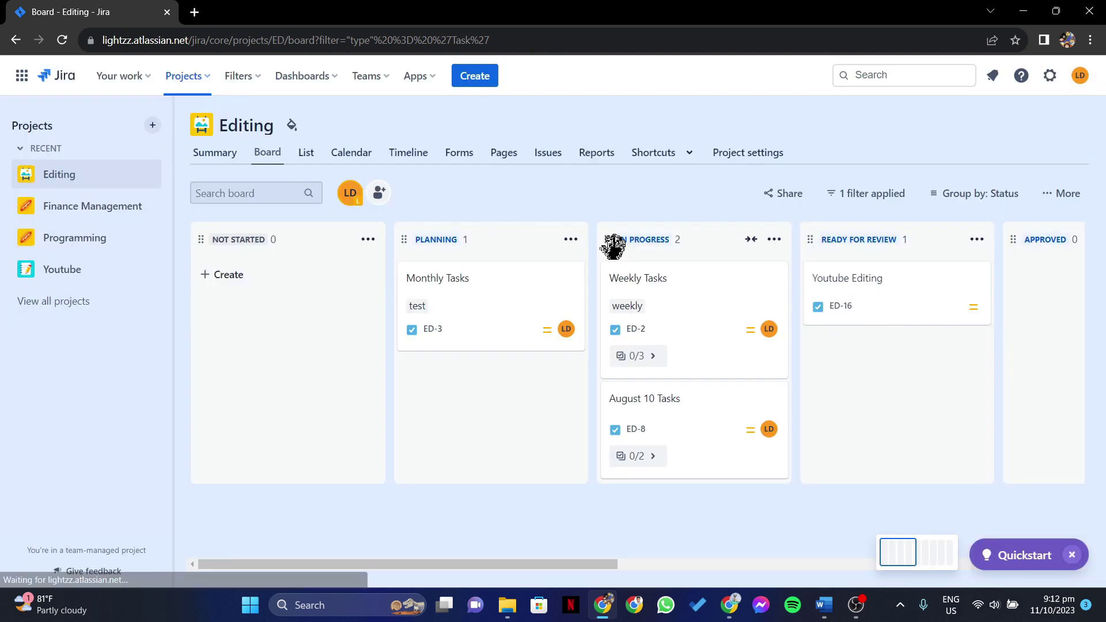